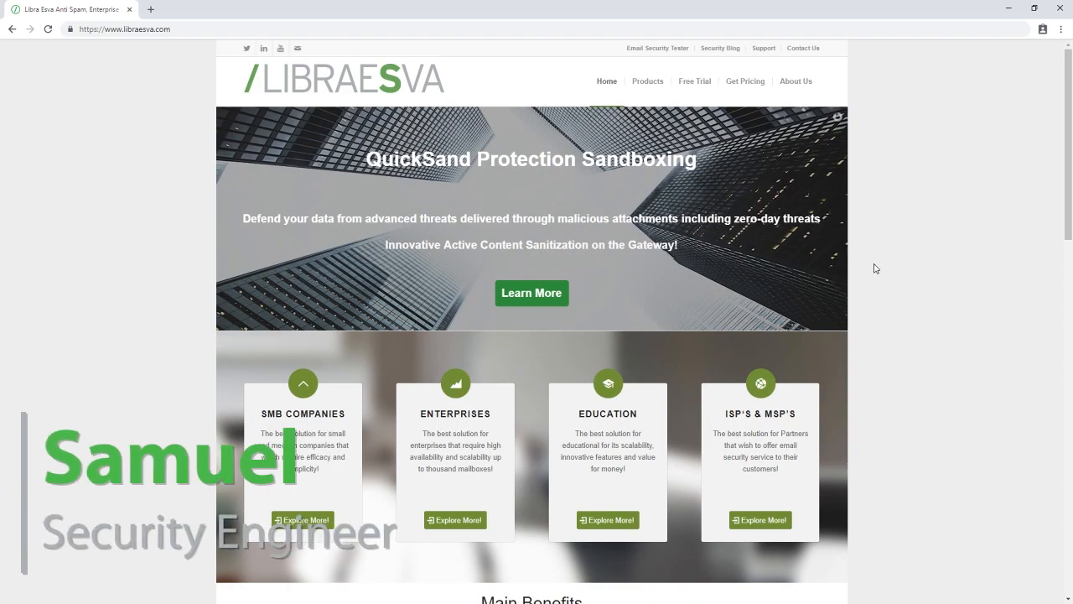
# Step: Start a free trial request for the Email Security Gateway with On Premise deployment and fill in the full name
pyautogui.click(692, 83)
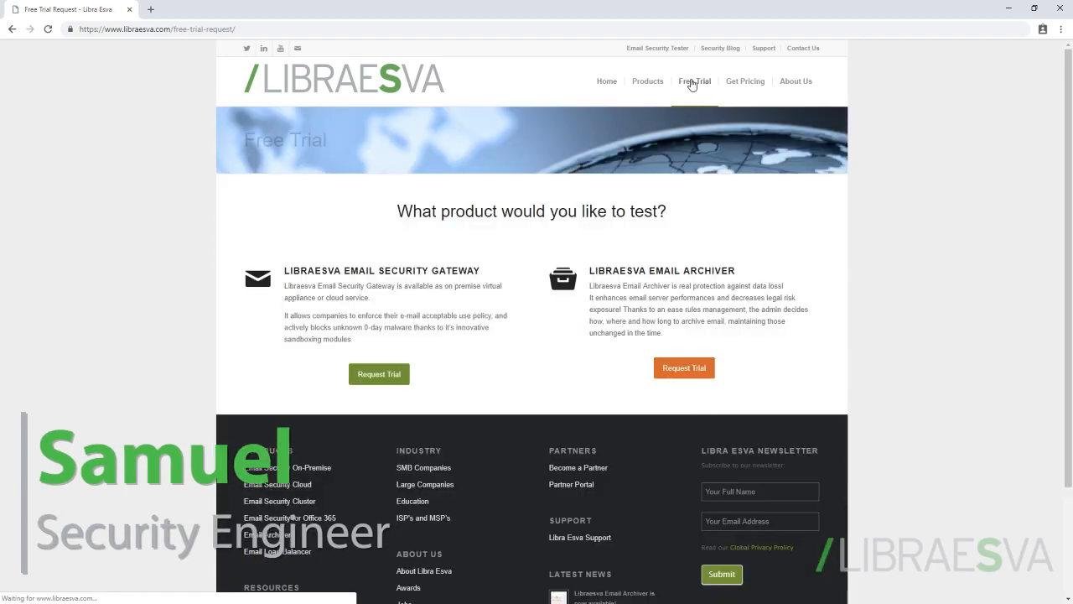
pyautogui.click(365, 377)
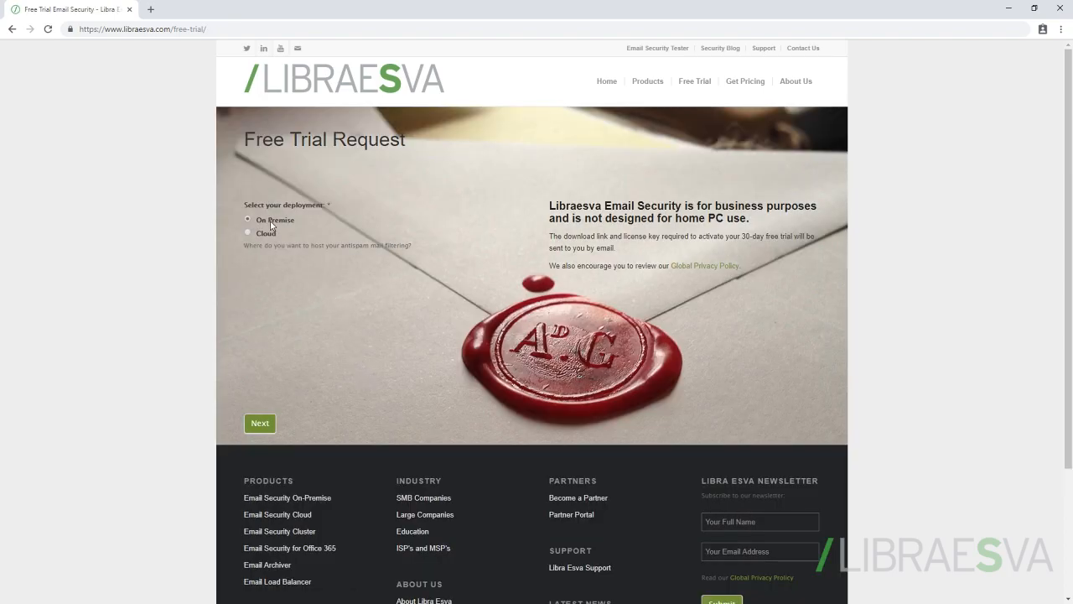
pyautogui.click(258, 422)
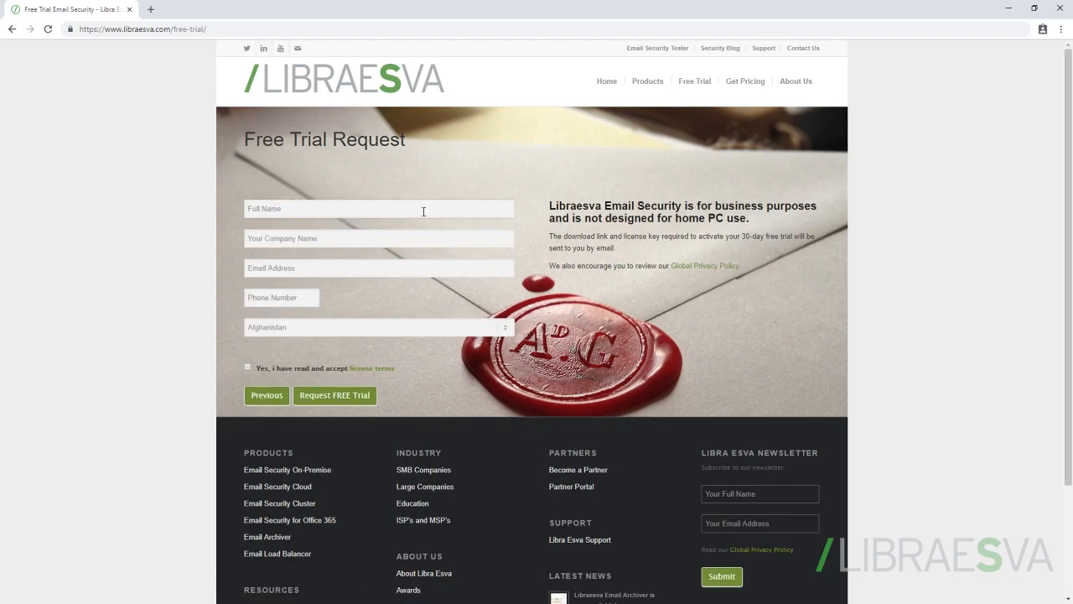
pyautogui.moveTo(373, 205); pyautogui.dragTo(194, 204)
pyautogui.write('Lib')
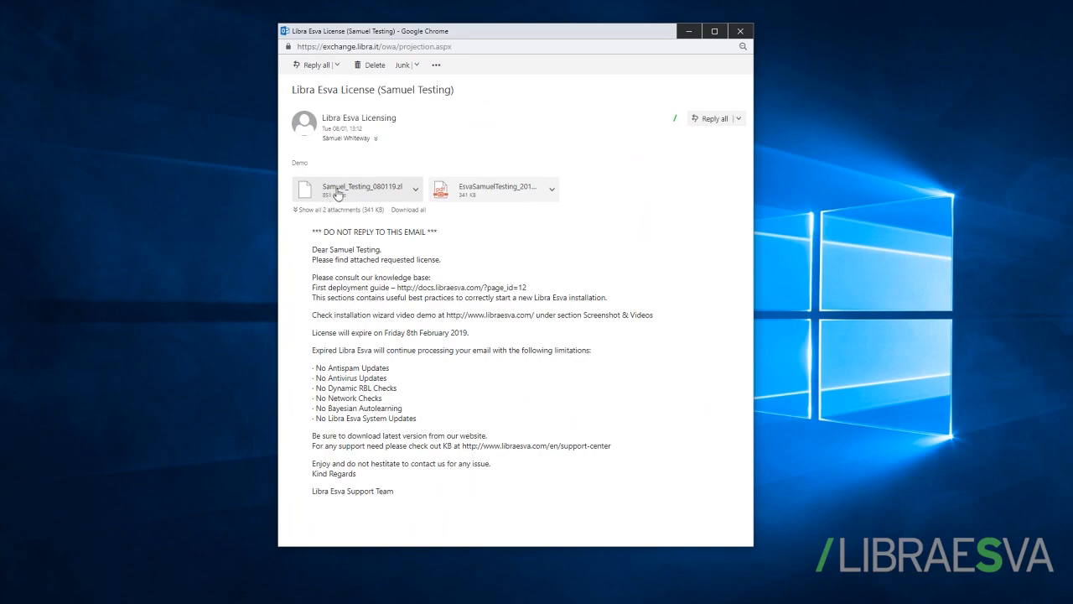
# Step: Download the .zl licence file attached to the Libra Esva License email
pyautogui.click(418, 195)
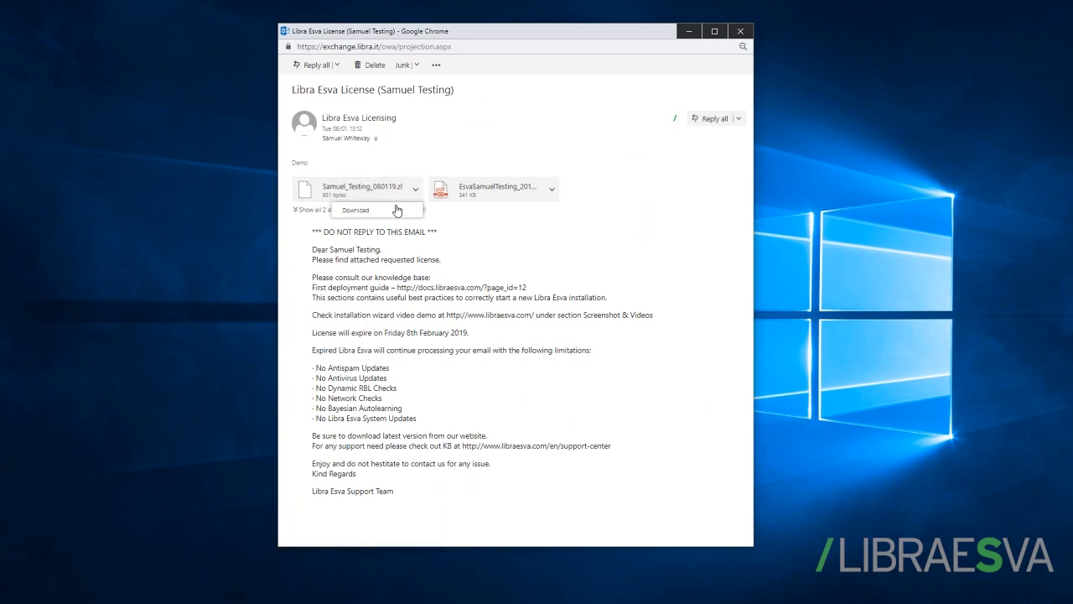
pyautogui.click(358, 215)
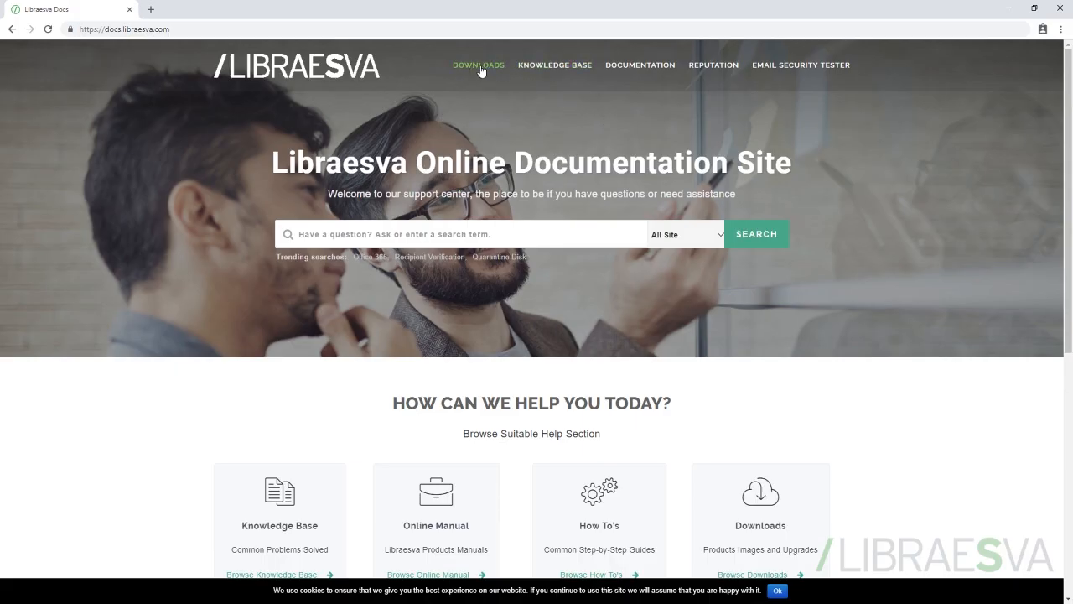
# Step: Open the Libra Esva 64bit 4.4 VMware OVF download on the documentation site and fill in the requester's name and email
pyautogui.click(465, 67)
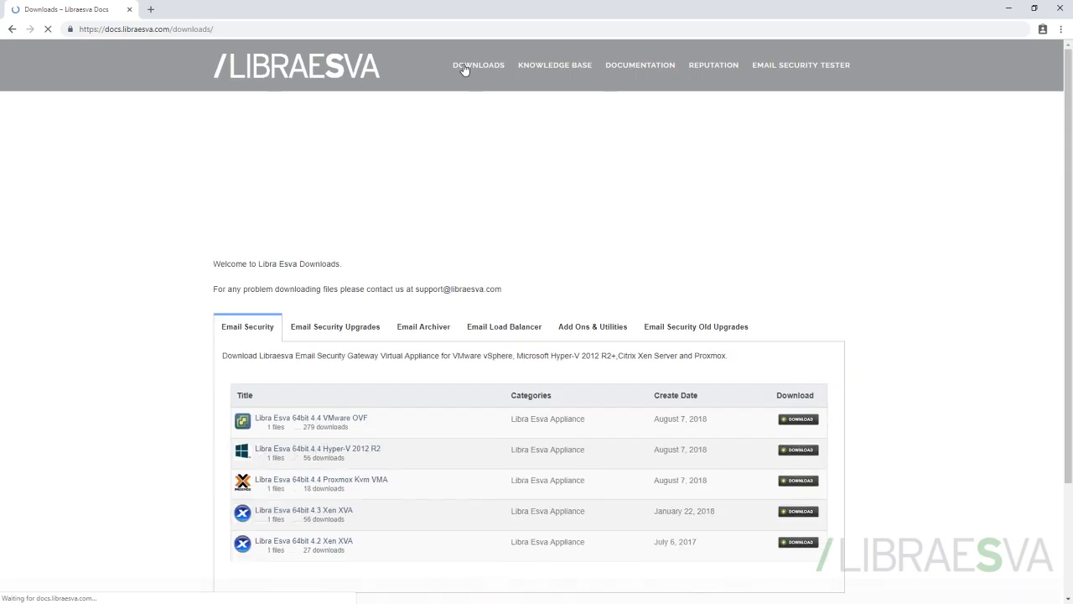
pyautogui.scroll(-1, 414, 419)
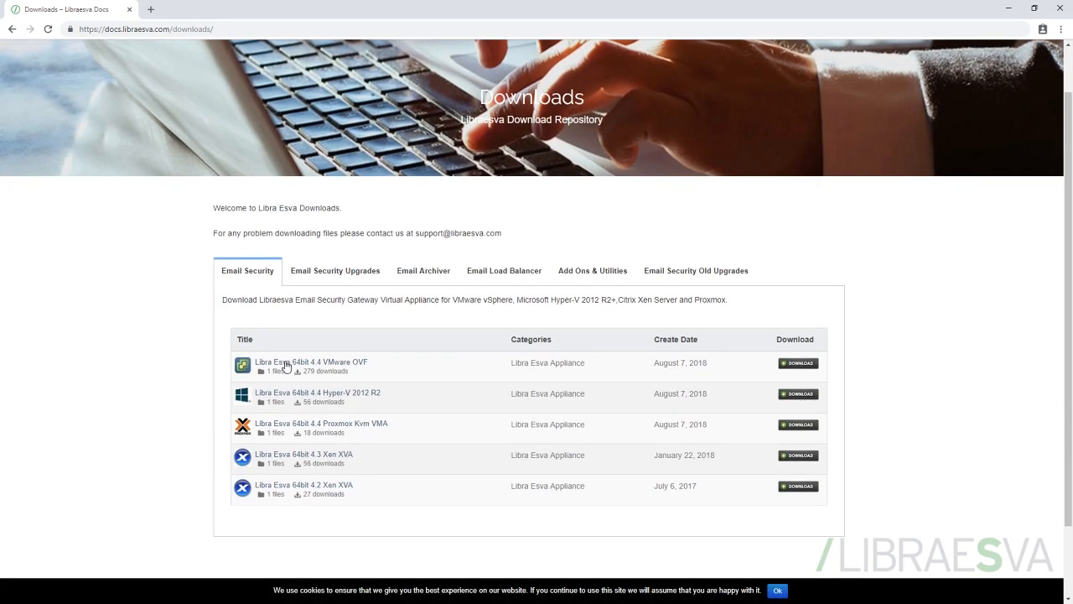
pyautogui.click(797, 365)
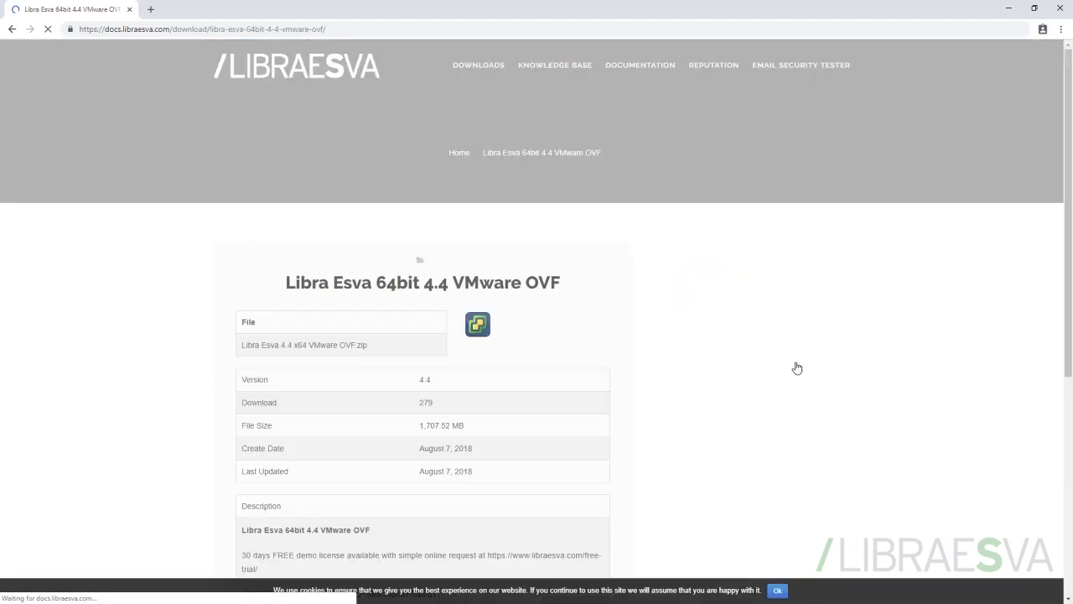
pyautogui.scroll(-3, 448, 352)
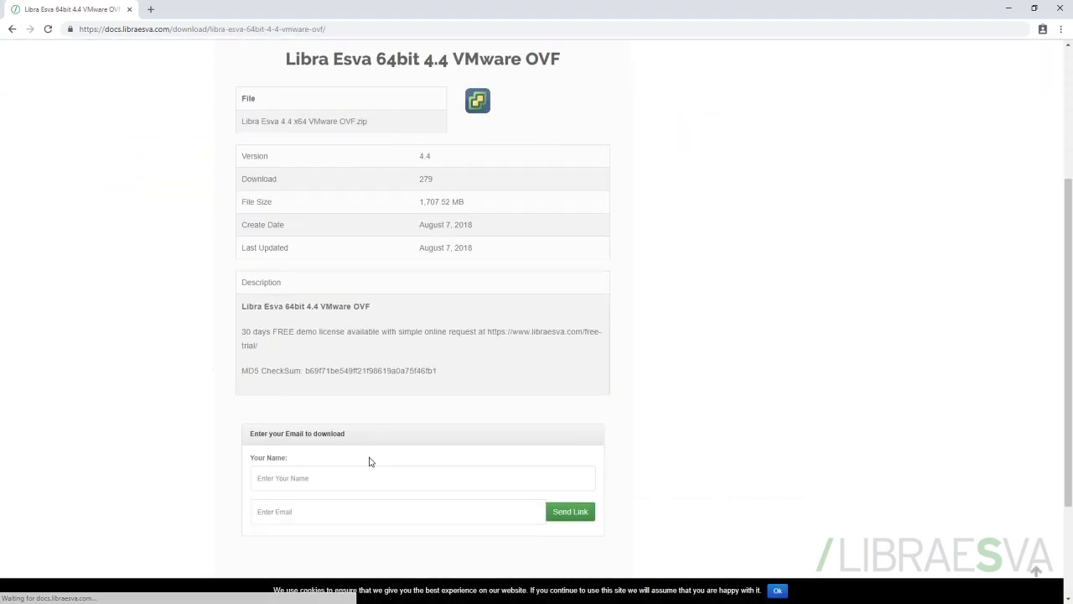
pyautogui.click(334, 478)
pyautogui.write('LibraTes')
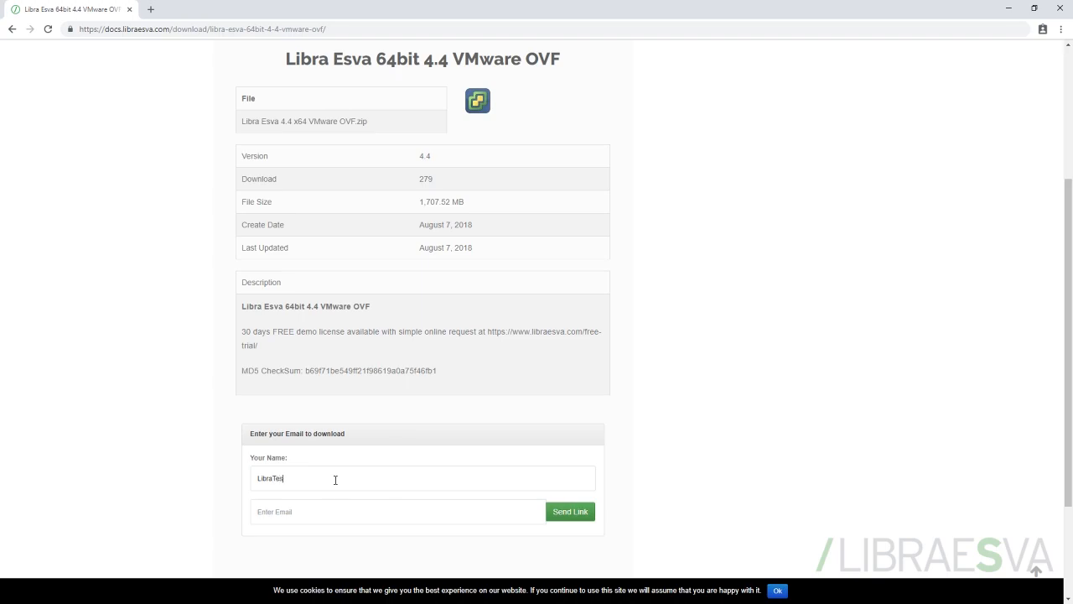
pyautogui.write('Li')
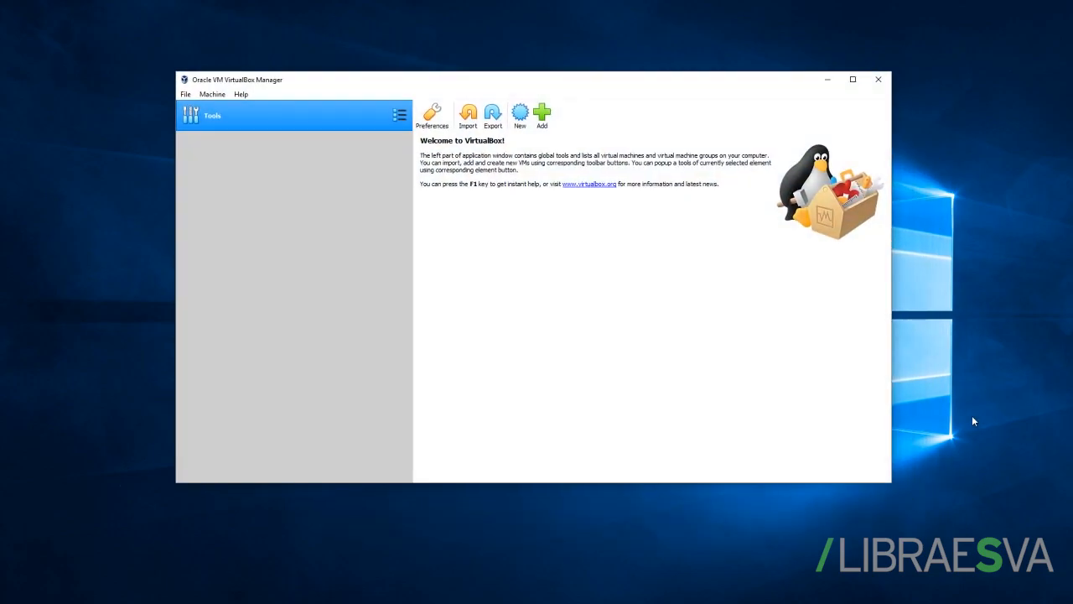
# Step: In VirtualBox, import the appliance file Libra Esva 4.4.ovf from the Libraesva documents folder
pyautogui.click(185, 94)
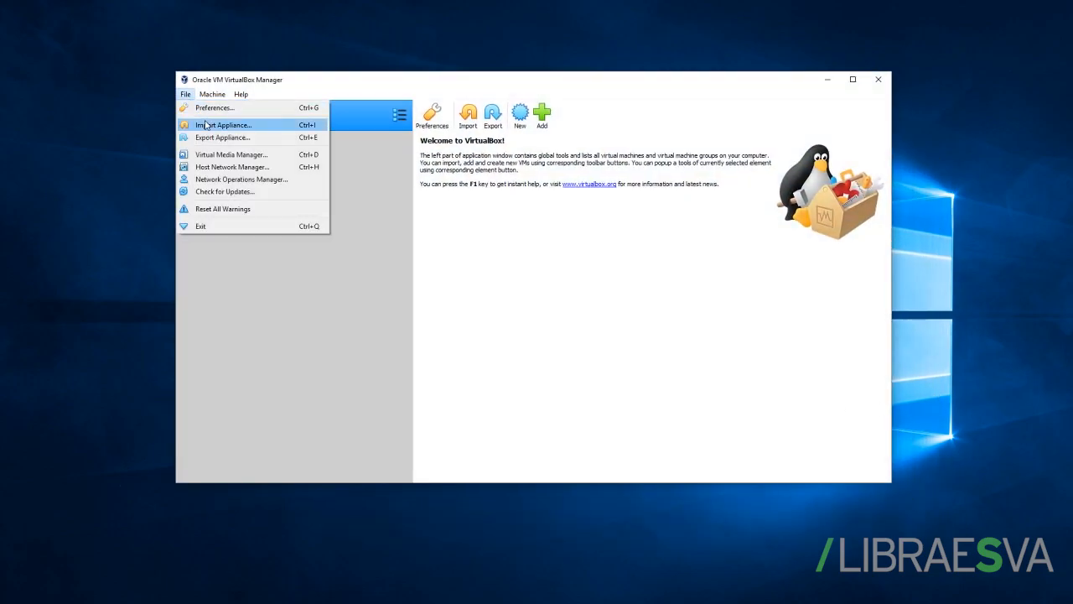
pyautogui.click(205, 125)
pyautogui.click(701, 225)
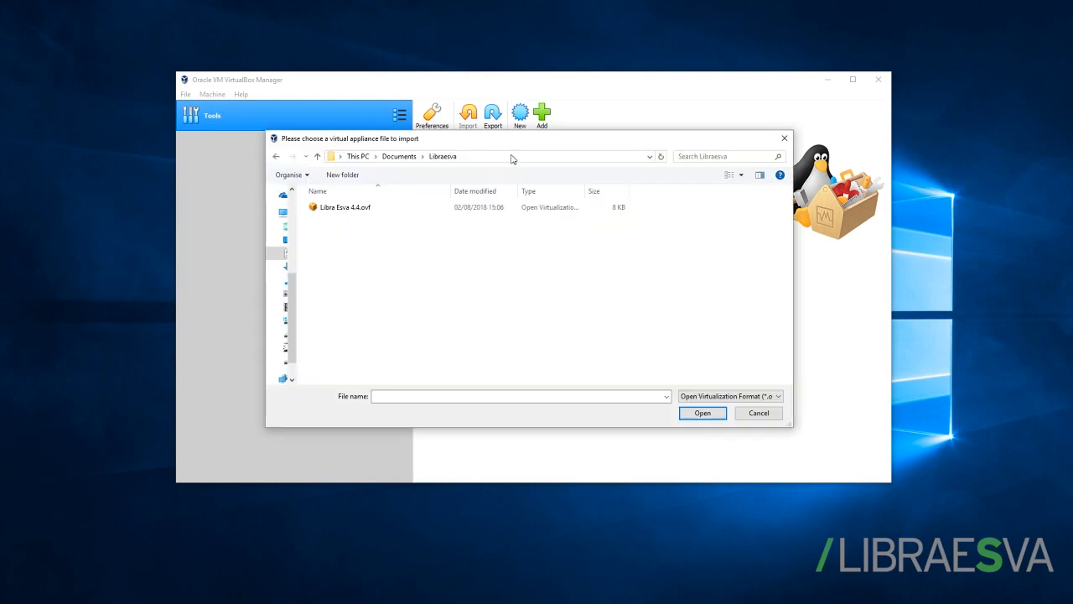
pyautogui.click(327, 211)
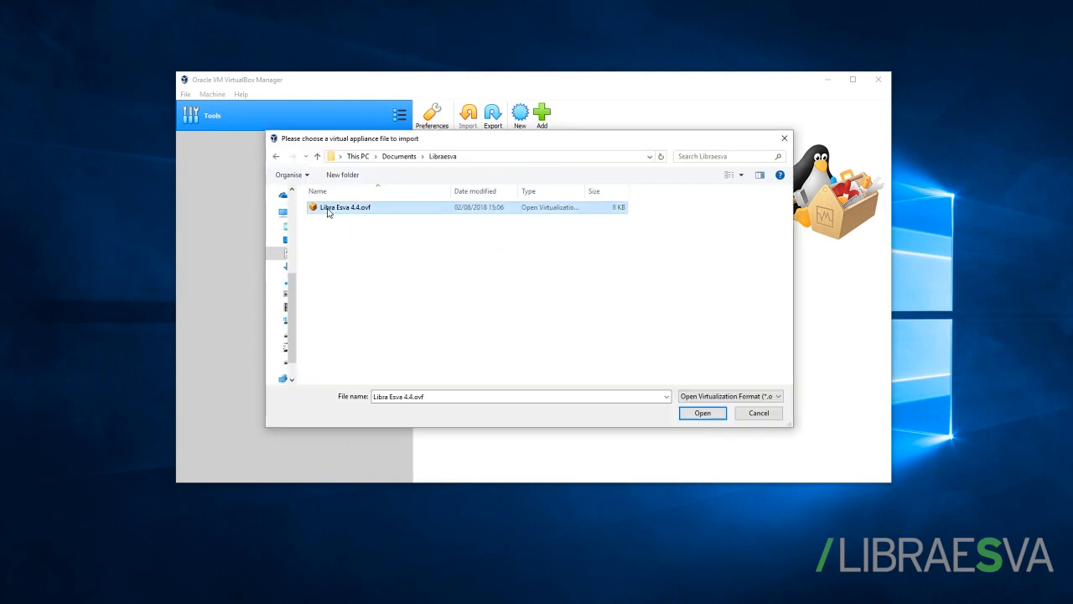
pyautogui.click(701, 413)
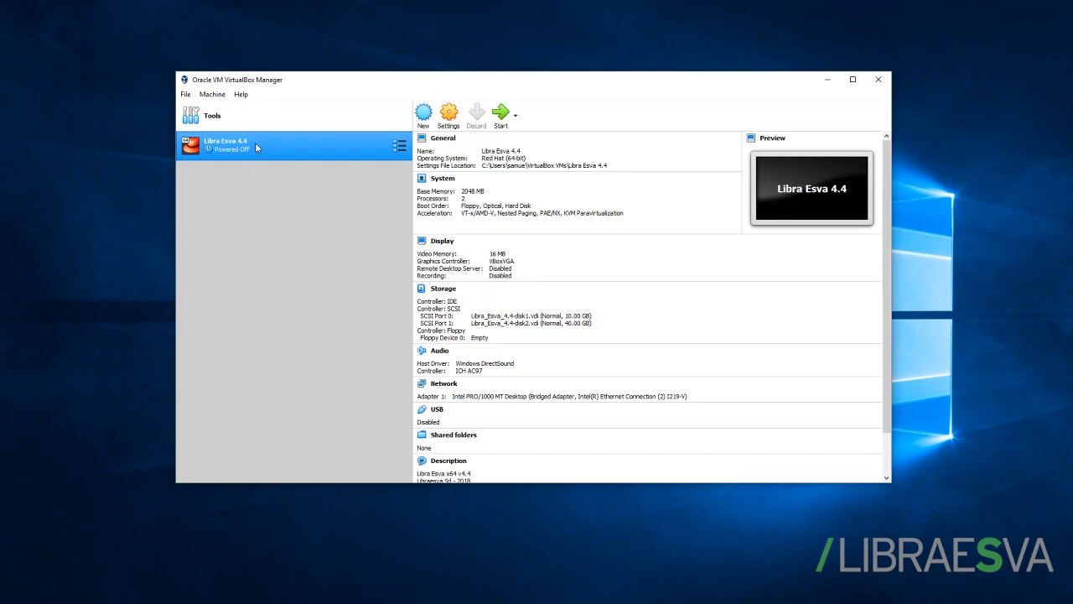
# Step: Start the Libra Esva 4.4 virtual machine with a Normal Start
pyautogui.rightClick(257, 148)
pyautogui.moveTo(369, 219)
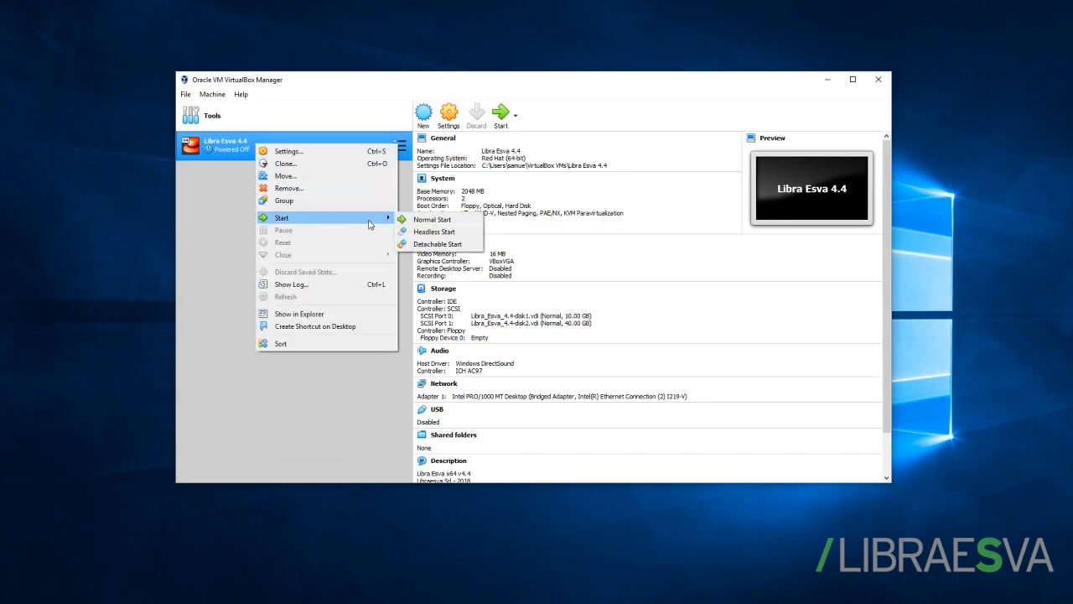
pyautogui.click(432, 222)
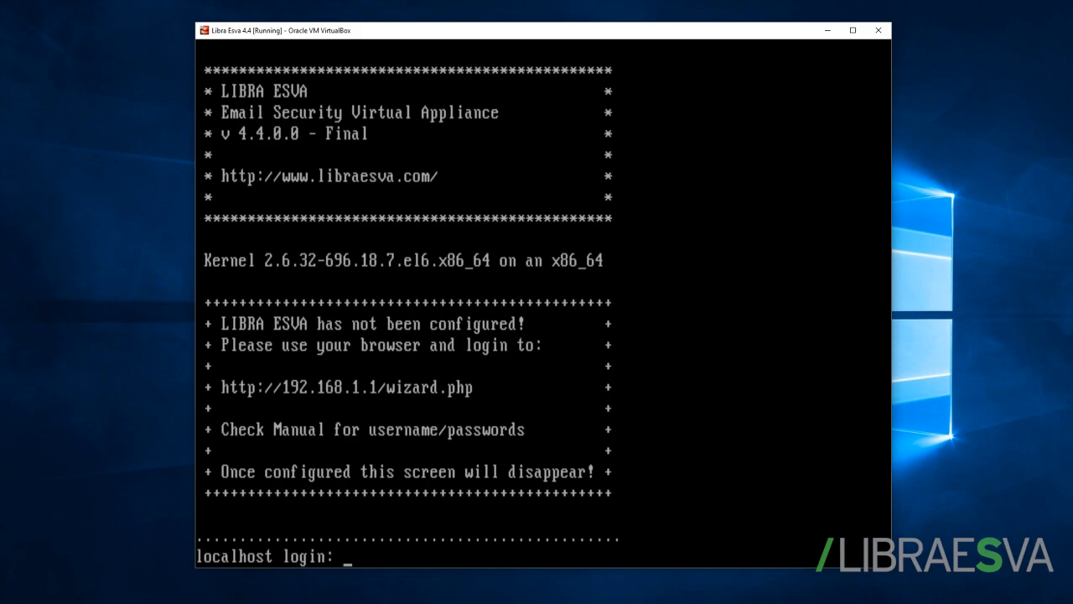
# Step: Log in to the appliance console as admin with the account password
pyautogui.write('dmin')
pyautogui.press('Return')
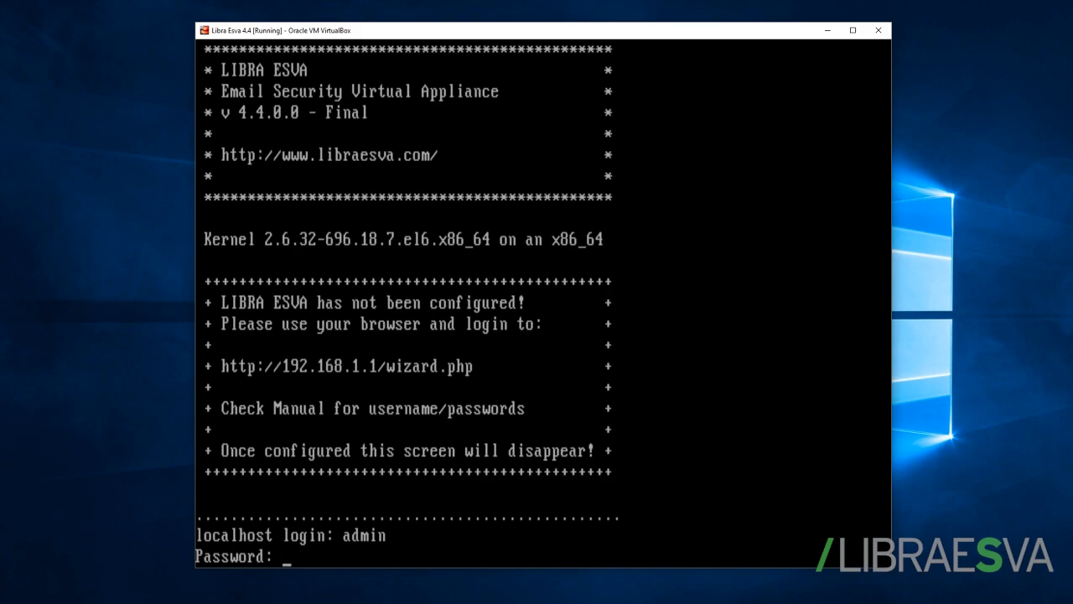
pyautogui.press('Return')
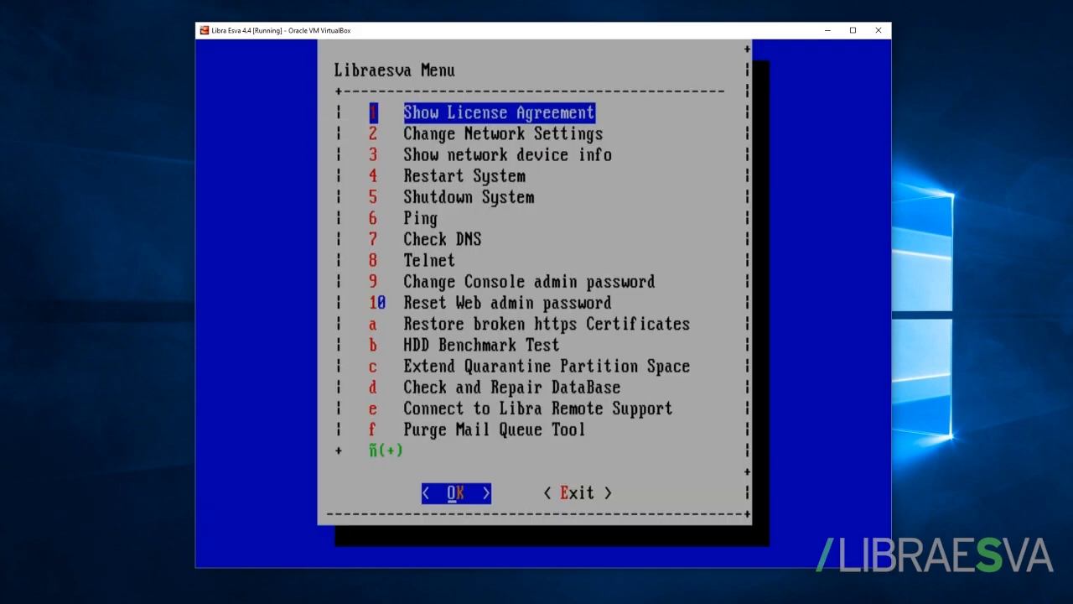
# Step: Open the network configuration of device eth0 and set its static IP to 192.168.0.3
pyautogui.press('Down')
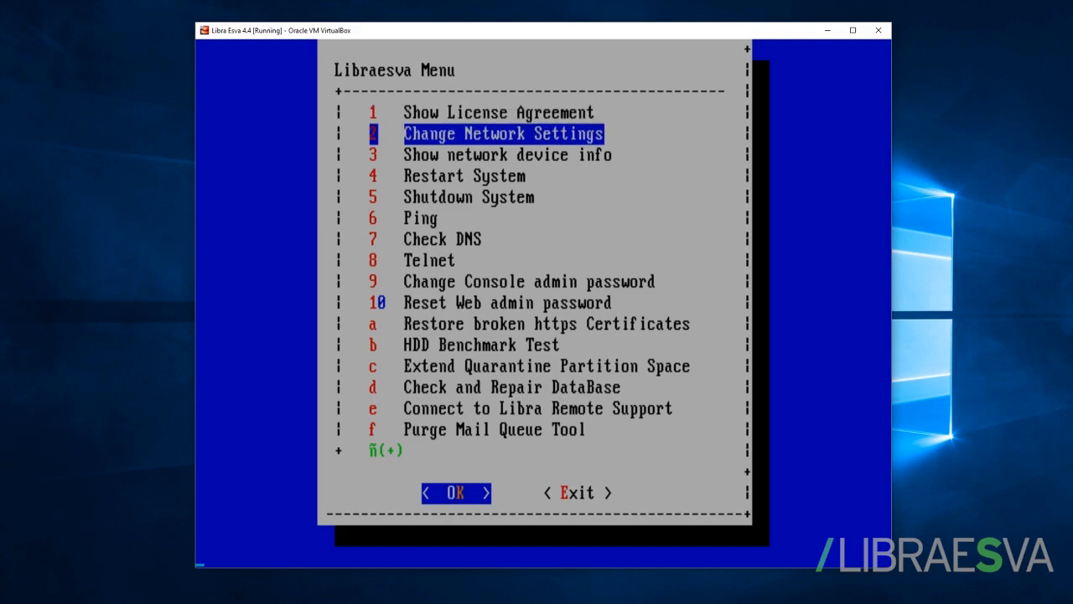
pyautogui.press('Return')
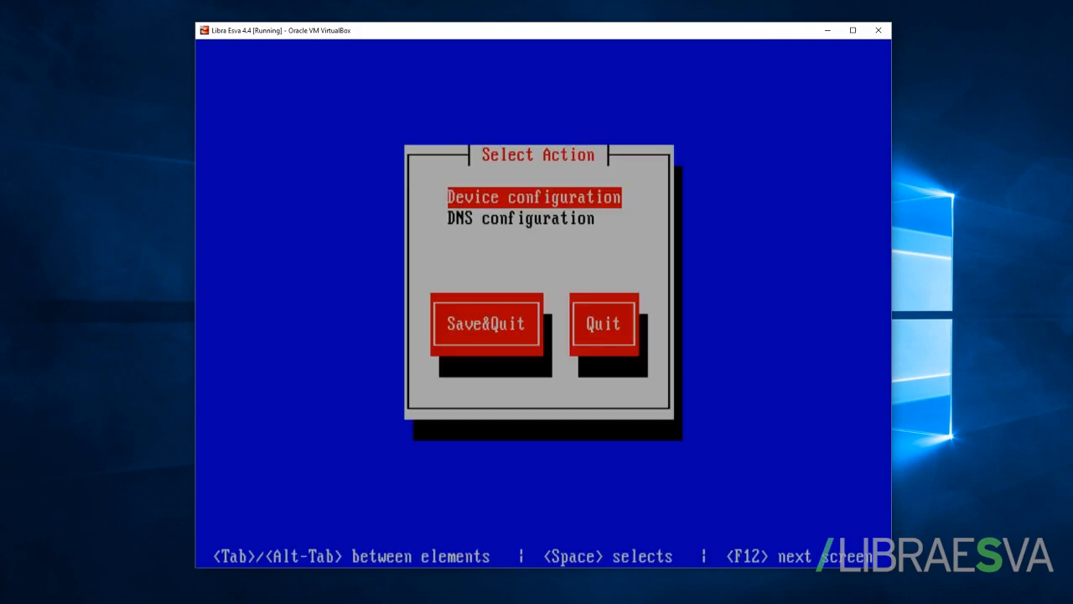
pyautogui.press('Return')
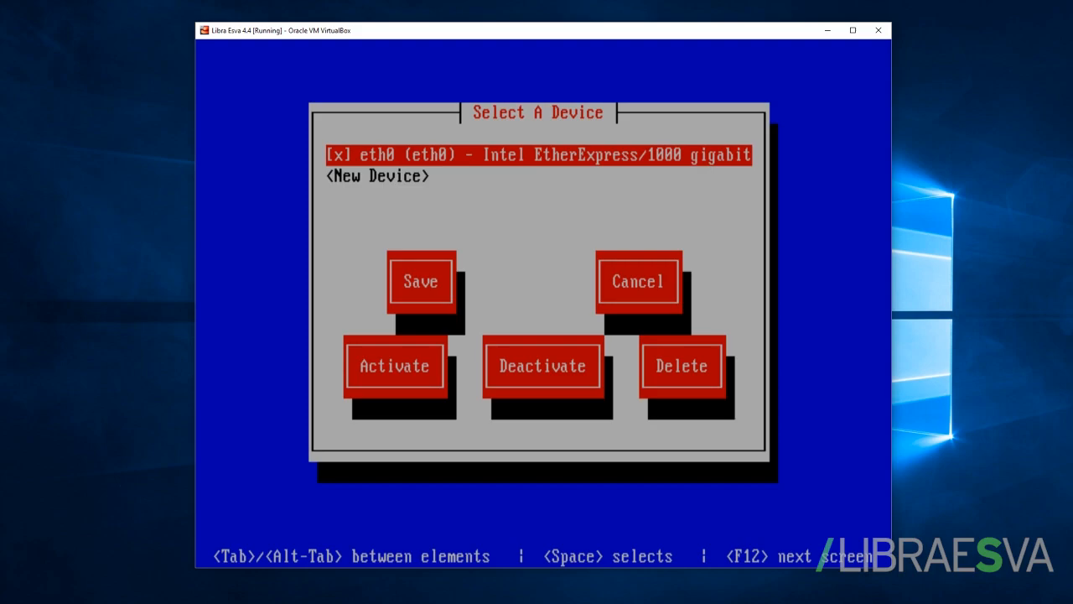
pyautogui.press('Return')
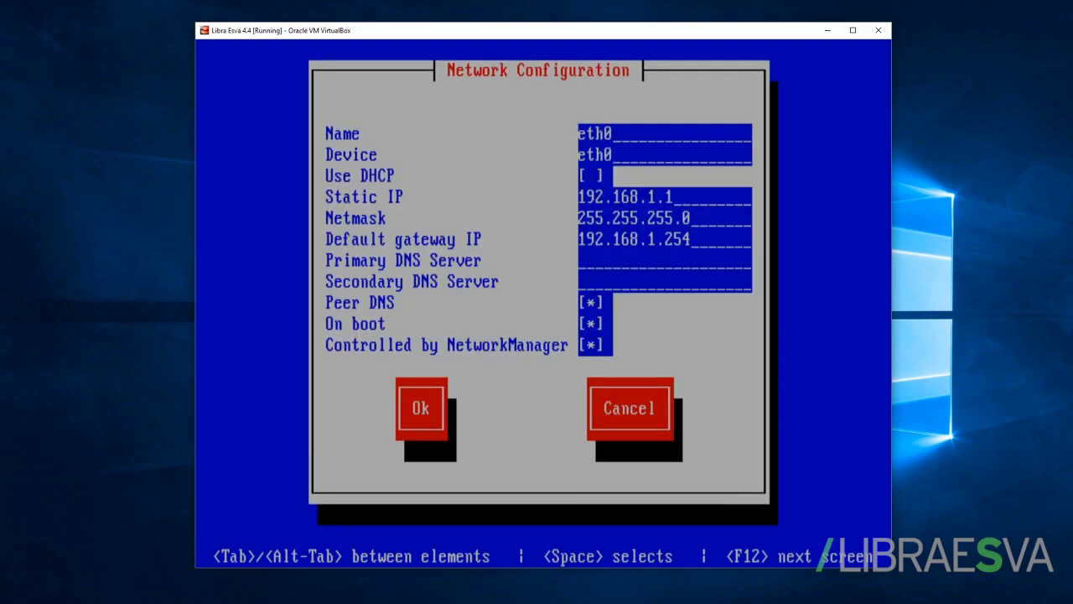
pyautogui.press('BackSpace')
pyautogui.press('BackSpace')
pyautogui.press('BackSpace')
pyautogui.write('0.3')
# Step: Set eth0's default gateway IP to 192.168.0.1 and accept the network configuration
pyautogui.press('BackSpace')
pyautogui.press('BackSpace')
pyautogui.press('BackSpace')
pyautogui.press('BackSpace')
pyautogui.press('BackSpace')
pyautogui.write('0.1')
pyautogui.press('Tab')
pyautogui.press('Tab')
pyautogui.press('Tab')
pyautogui.press('Tab')
pyautogui.press('Tab')
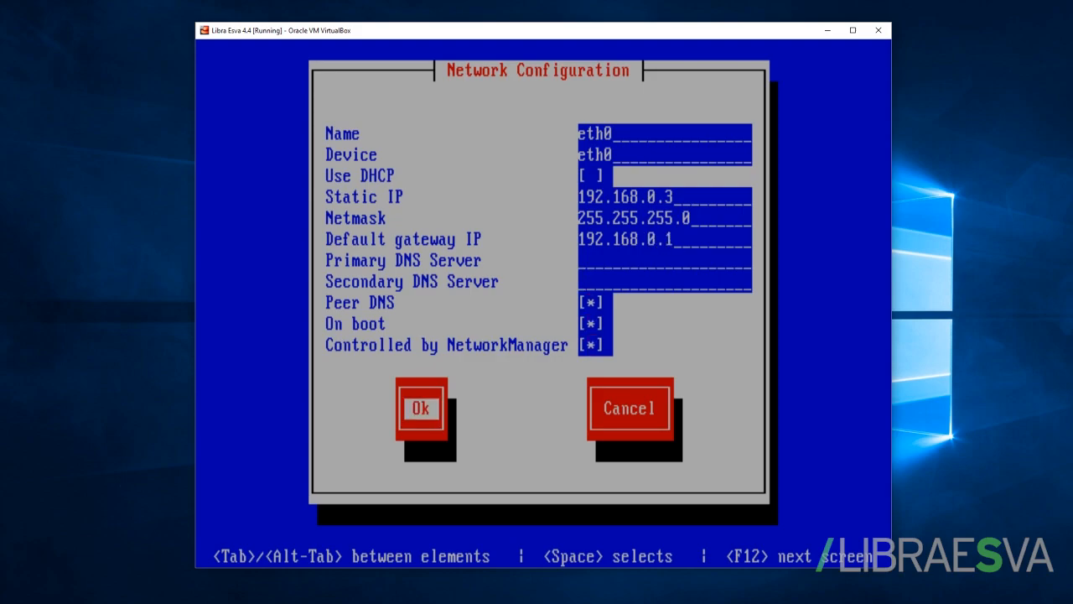
pyautogui.press('Return')
# Step: Save the device configuration, save and quit the network settings, and accept the system reboot
pyautogui.press('Down')
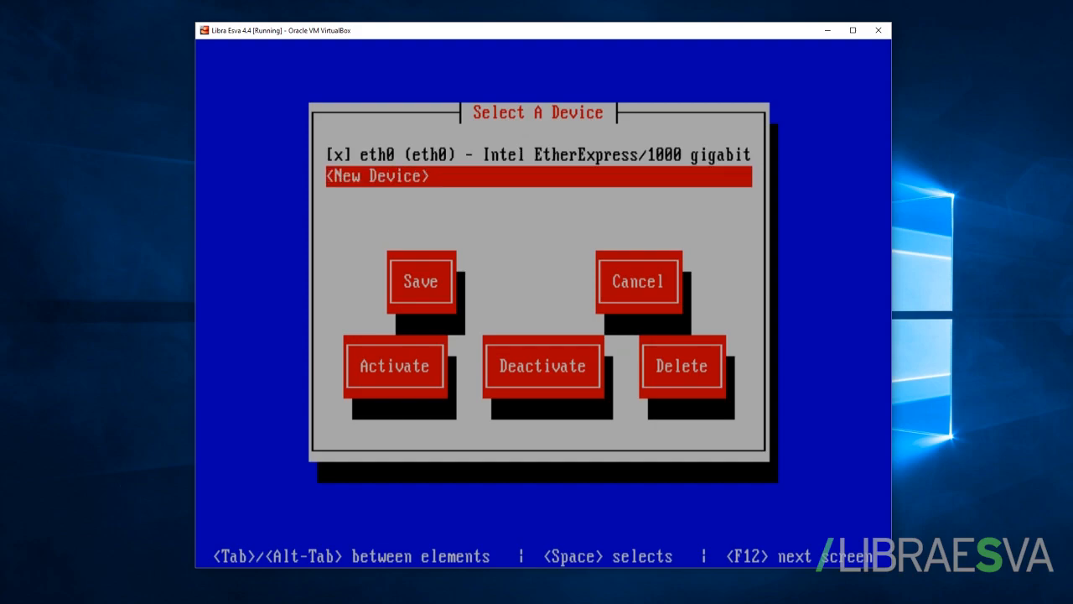
pyautogui.press('Tab')
pyautogui.press('Return')
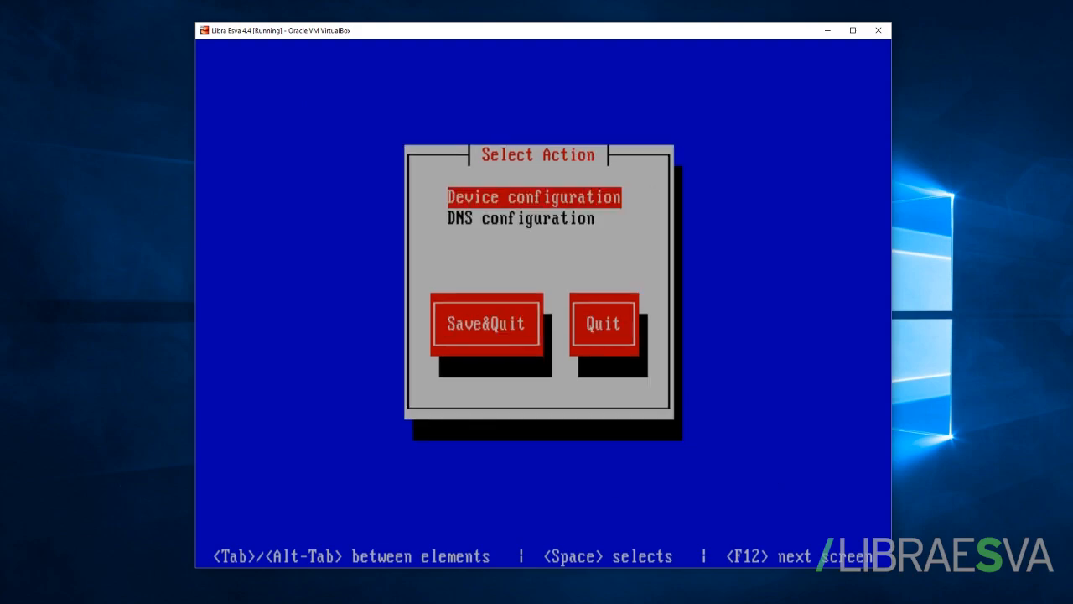
pyautogui.press('Down')
pyautogui.press('Tab')
pyautogui.press('Return')
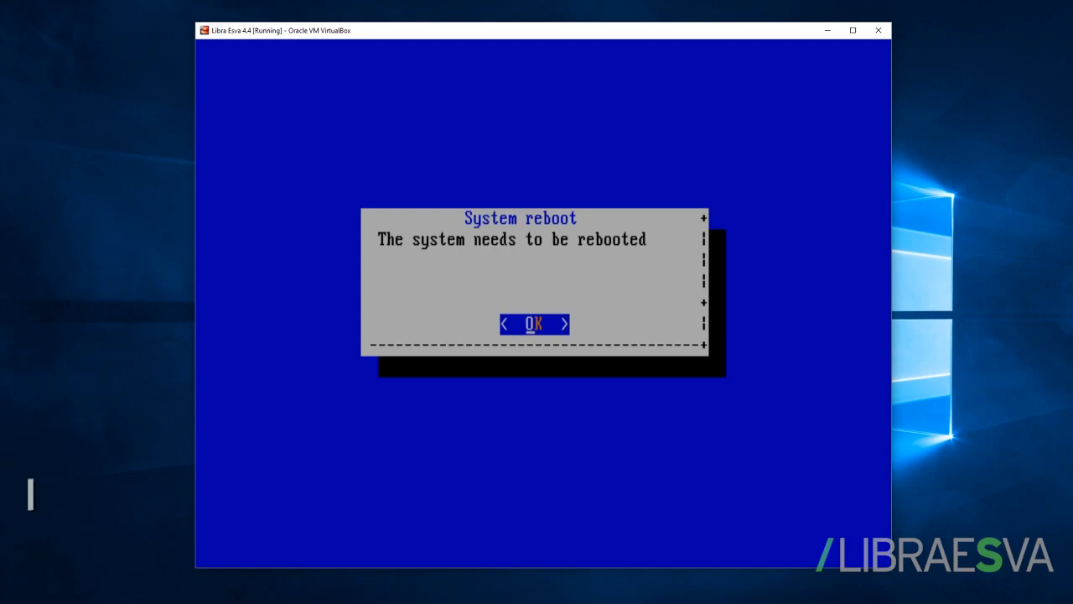
pyautogui.press('Return')
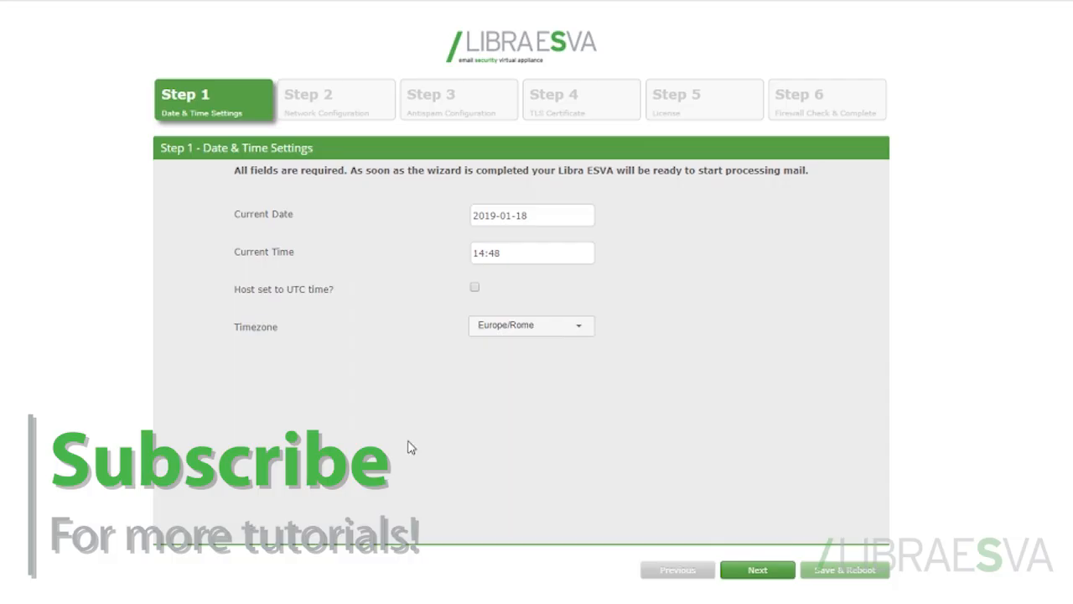
# Step: Set the wizard's current time to 13:48, keep the Europe/Rome timezone, and continue to Network Configuration
pyautogui.click(483, 253)
pyautogui.press('BackSpace')
pyautogui.write('3')
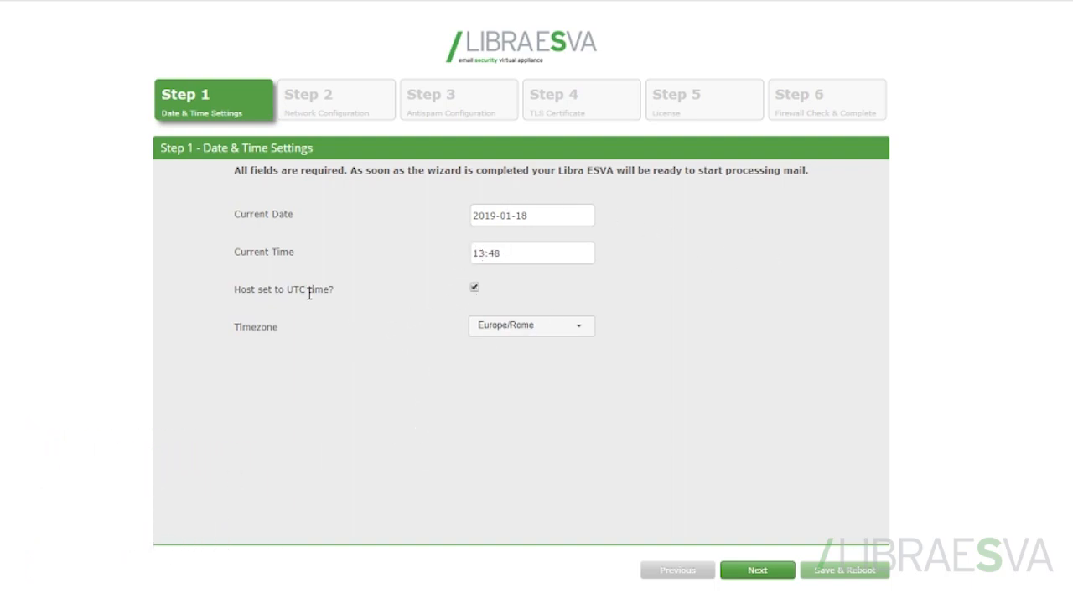
pyautogui.click(537, 338)
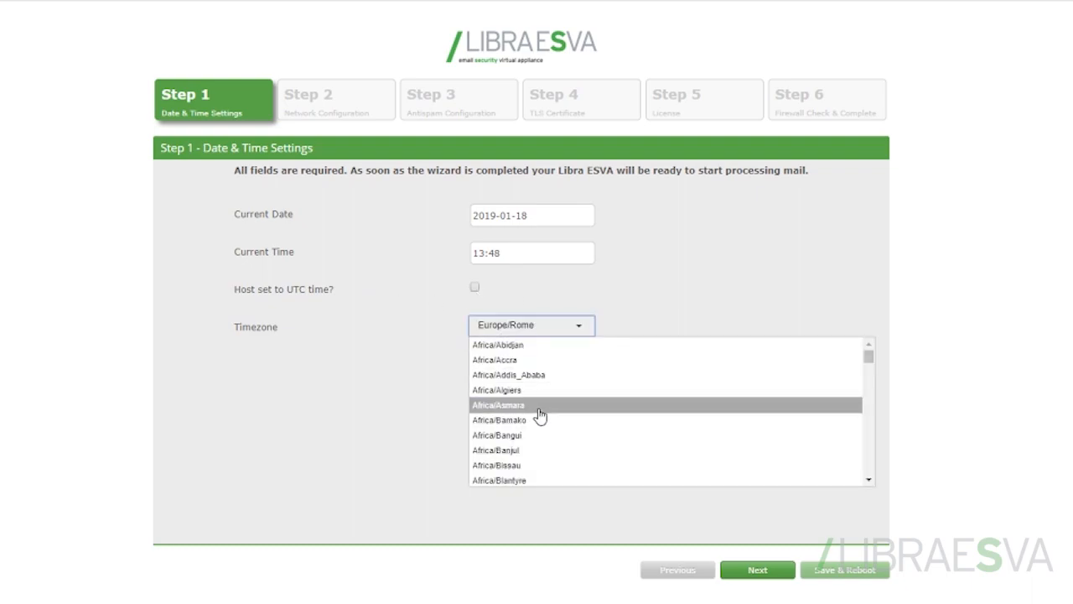
pyautogui.click(725, 274)
pyautogui.click(750, 577)
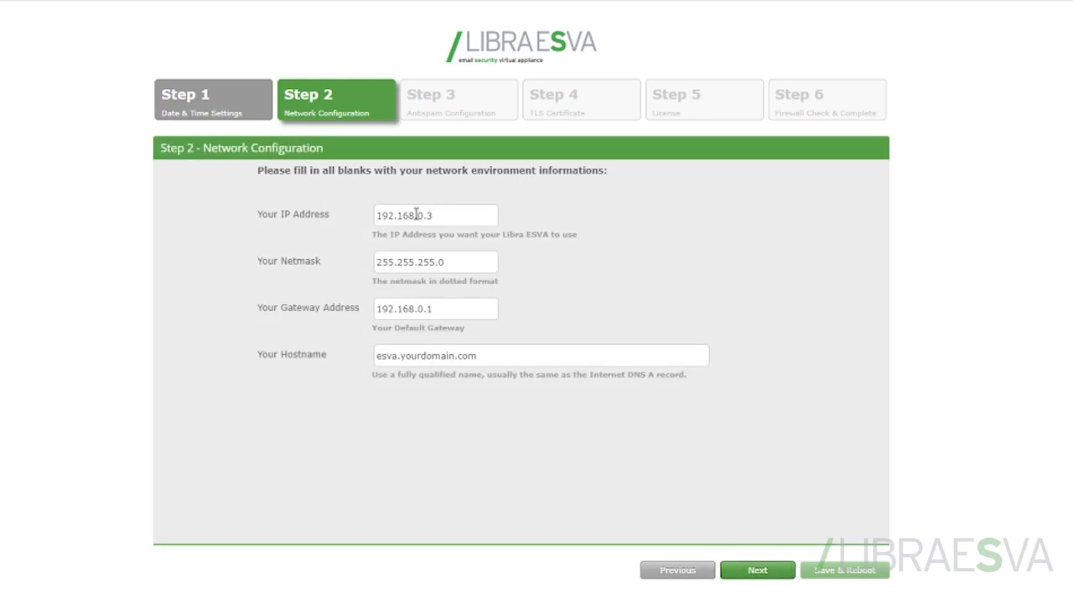
# Step: Review the network addresses and hostname requirements, keep esva.yourdomain.com, and continue to Antispam Configuration
pyautogui.click(461, 254)
pyautogui.tripleClick(466, 357)
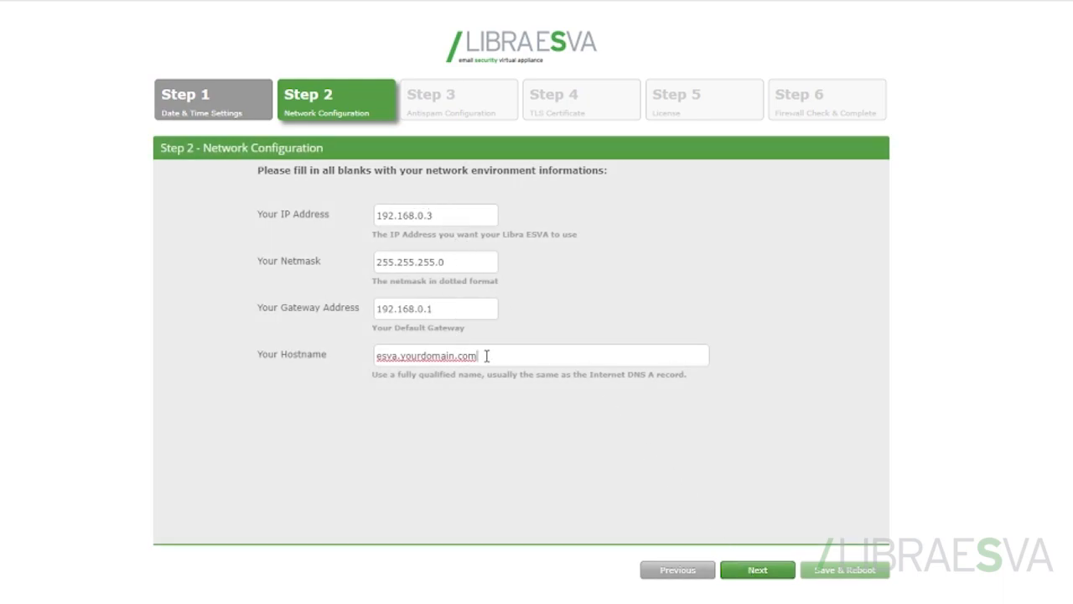
pyautogui.click(546, 355)
pyautogui.moveTo(401, 375); pyautogui.dragTo(575, 387)
pyautogui.click(680, 383)
pyautogui.click(758, 569)
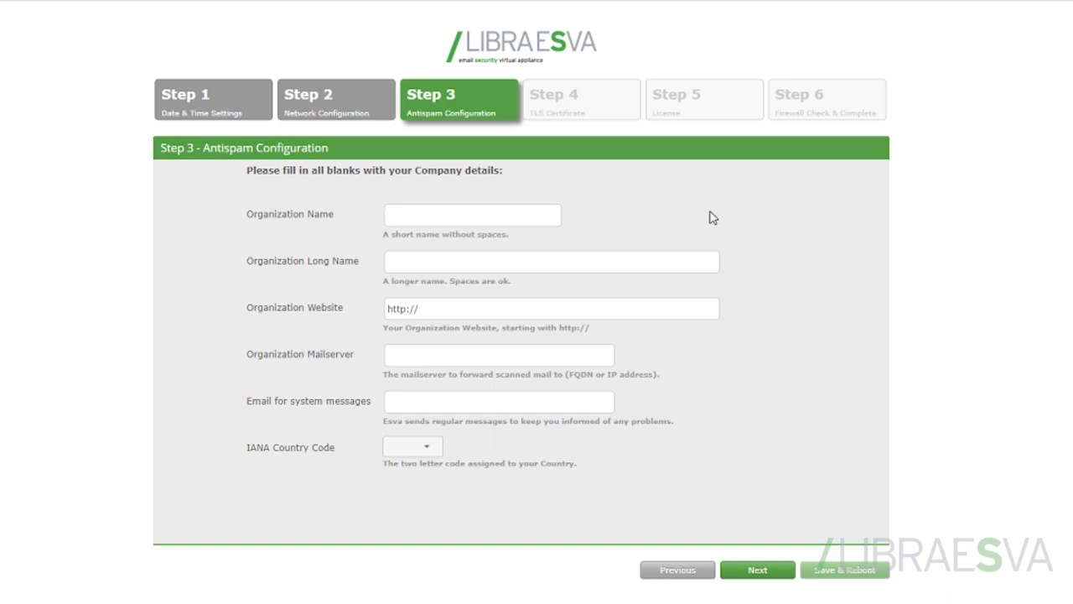
pyautogui.write('LibraTest')
pyautogui.write('Libraesva Test')
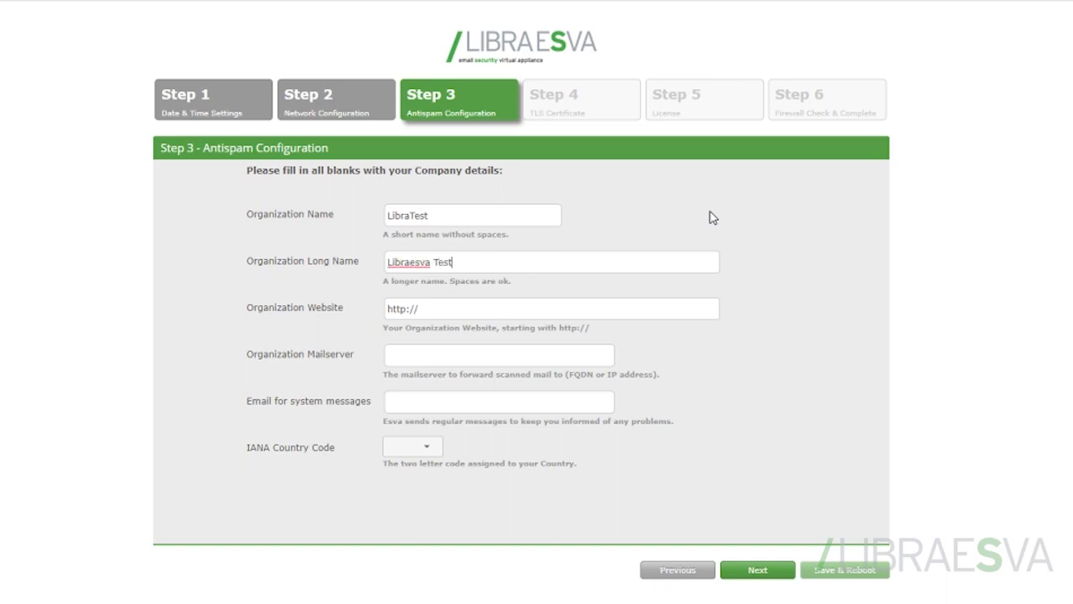
pyautogui.click(604, 312)
pyautogui.write('libraesva.com')
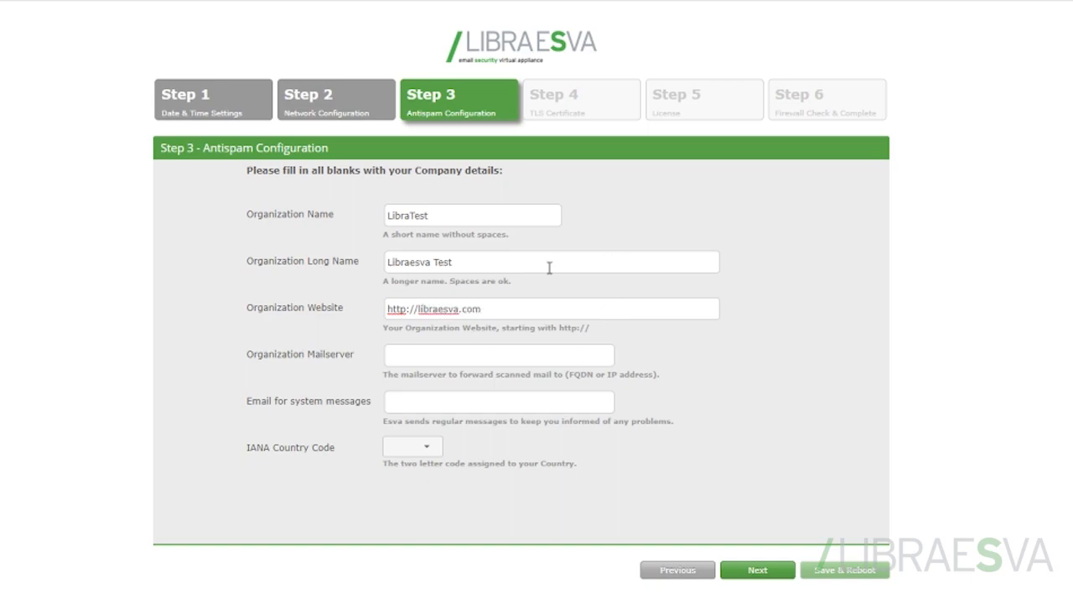
# Step: Enter the Outlook protection mailserver and the system messages email, choose country code IT, and continue to TLS Certificate
pyautogui.click(496, 360)
pyautogui.write('outlook.protection')
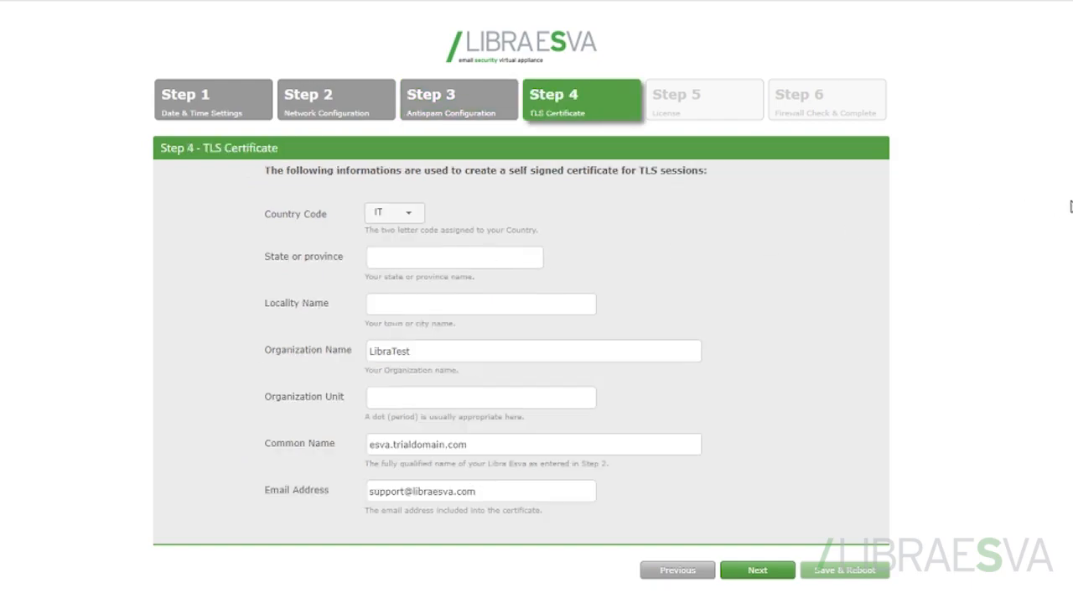
# Step: Set the certificate's state and locality to Lecco, fill in the organization unit, and continue to License
pyautogui.write('Lecco')
pyautogui.press('BackSpace')
pyautogui.press('BackSpace')
pyautogui.press('BackSpace')
pyautogui.write('ccoLecco')
pyautogui.click(396, 398)
pyautogui.click(758, 570)
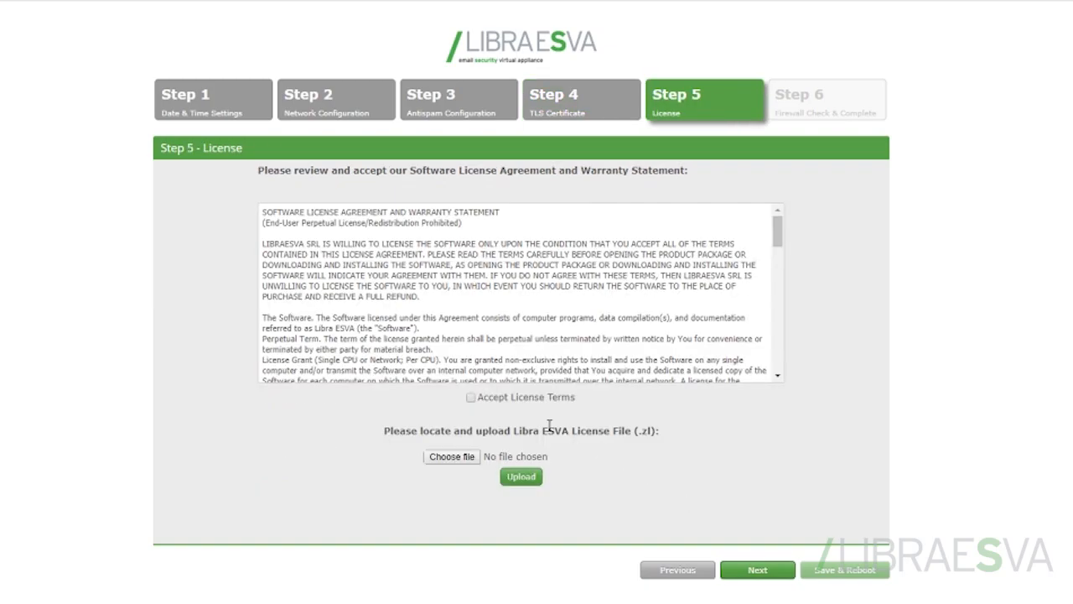
# Step: Go through the software license agreement to its end and accept the license terms
pyautogui.moveTo(778, 233); pyautogui.dragTo(778, 352)
pyautogui.click(469, 399)
pyautogui.click(471, 399)
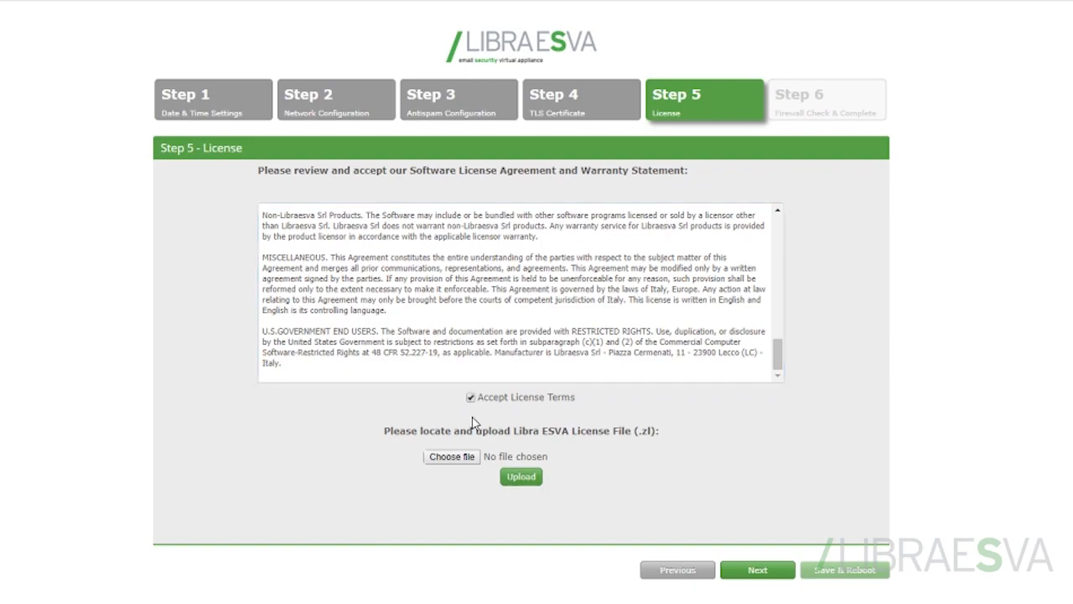
# Step: Upload the license file Libra License.zl from the Libraesva folder and continue to Firewall Check & Complete
pyautogui.click(450, 458)
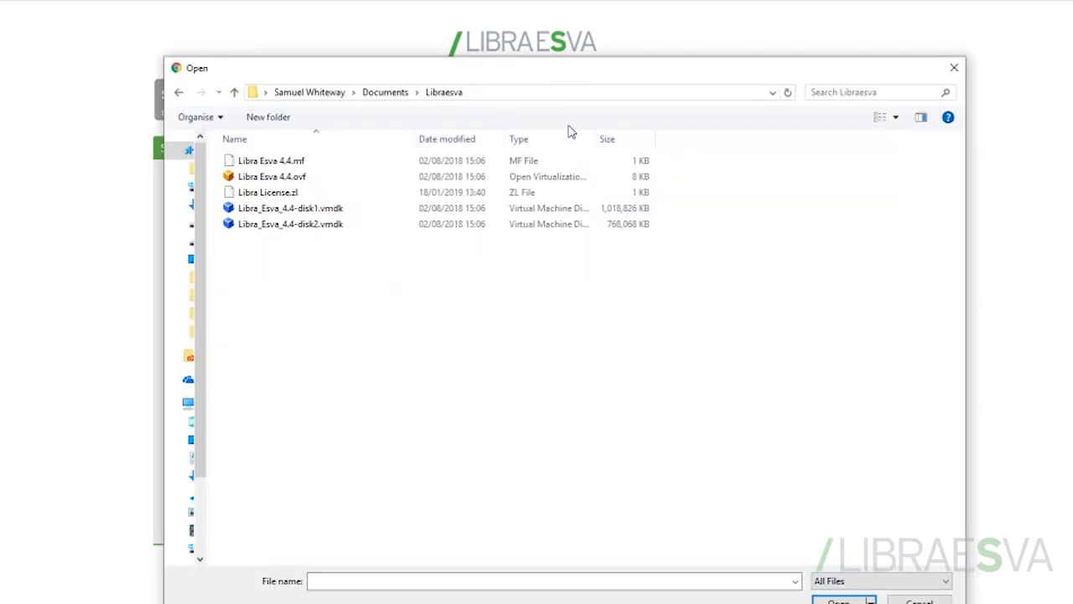
pyautogui.click(259, 197)
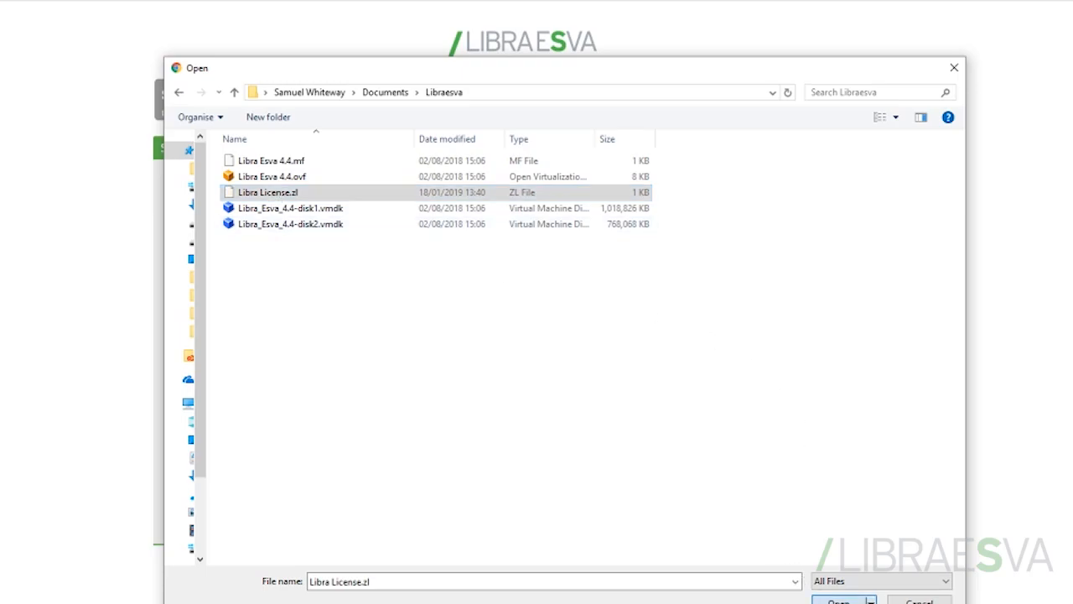
pyautogui.press('Return')
pyautogui.click(520, 475)
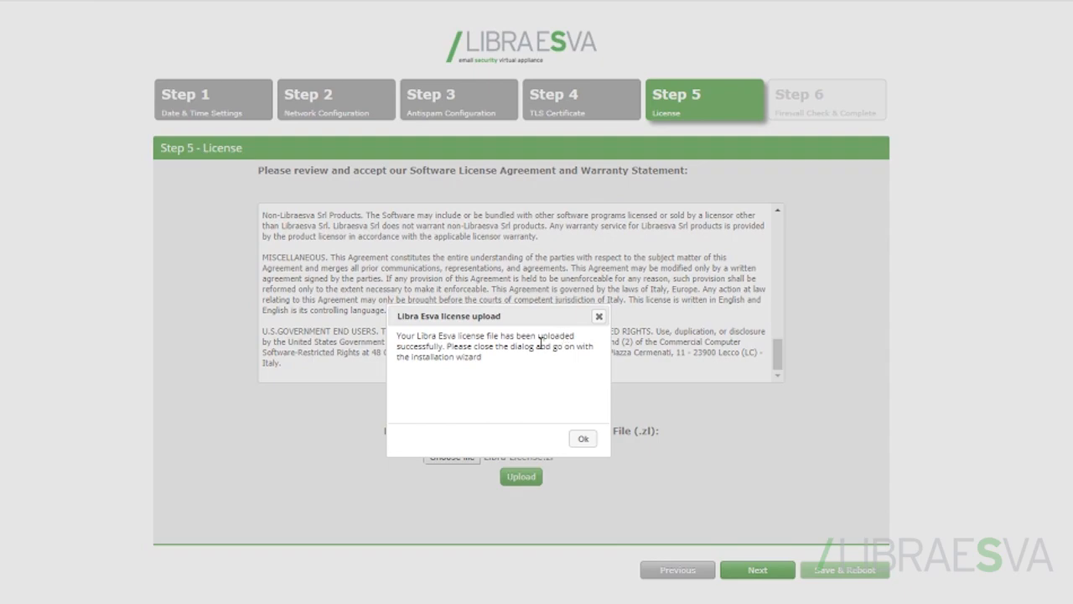
pyautogui.click(581, 438)
pyautogui.click(757, 572)
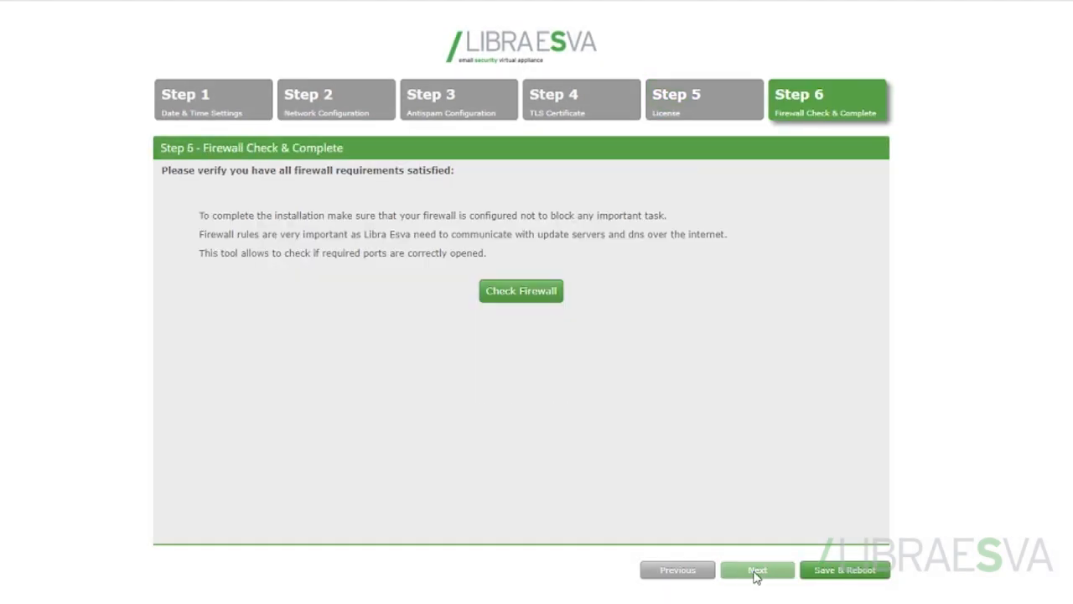
# Step: Run the firewall connectivity check, close its results, and save the setup with a reboot
pyautogui.click(520, 300)
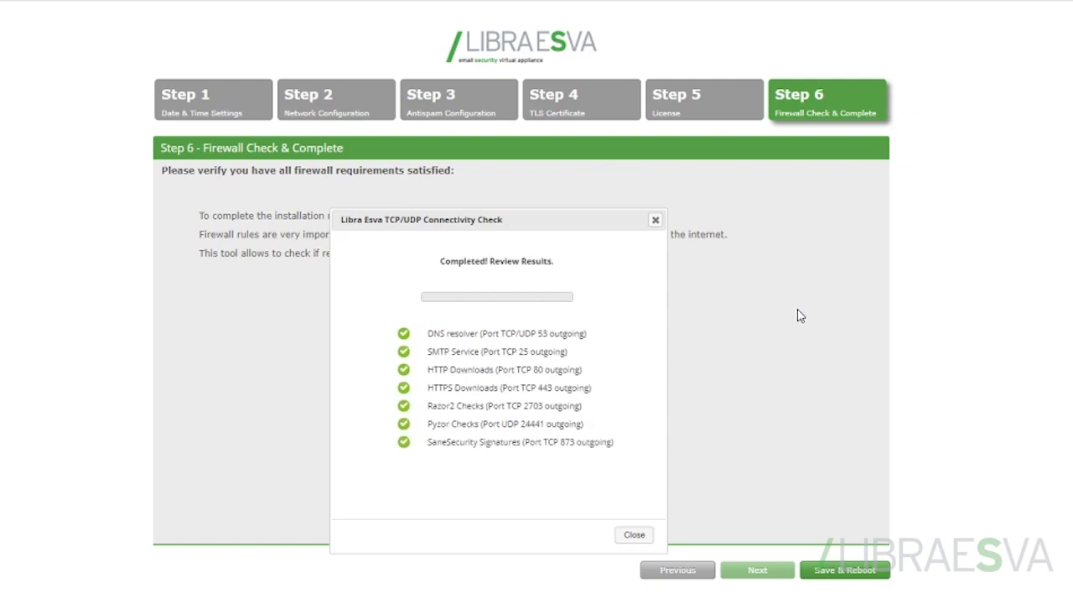
pyautogui.click(634, 534)
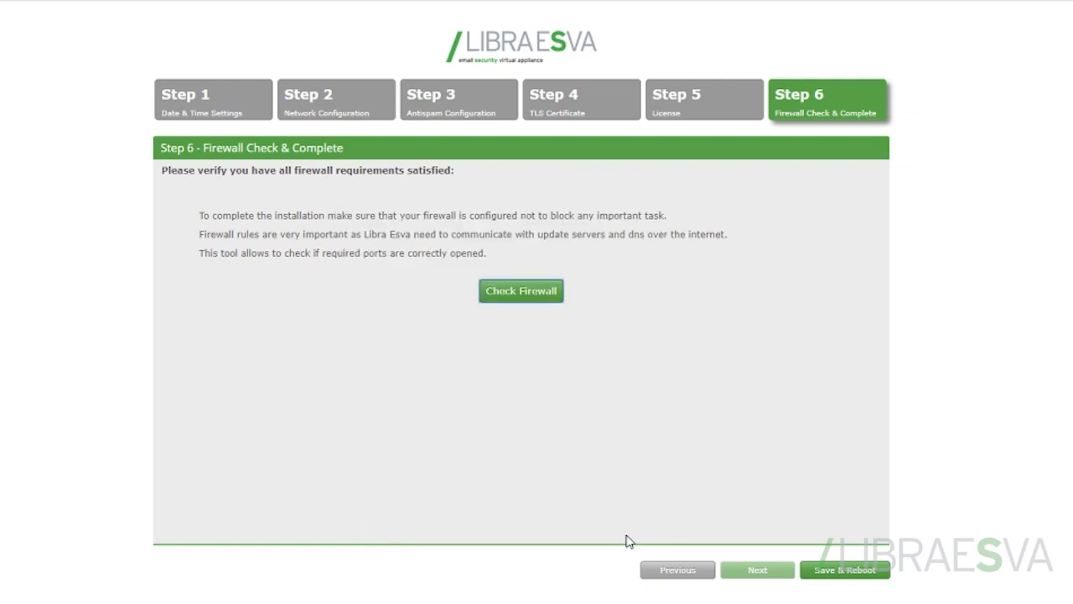
pyautogui.click(848, 573)
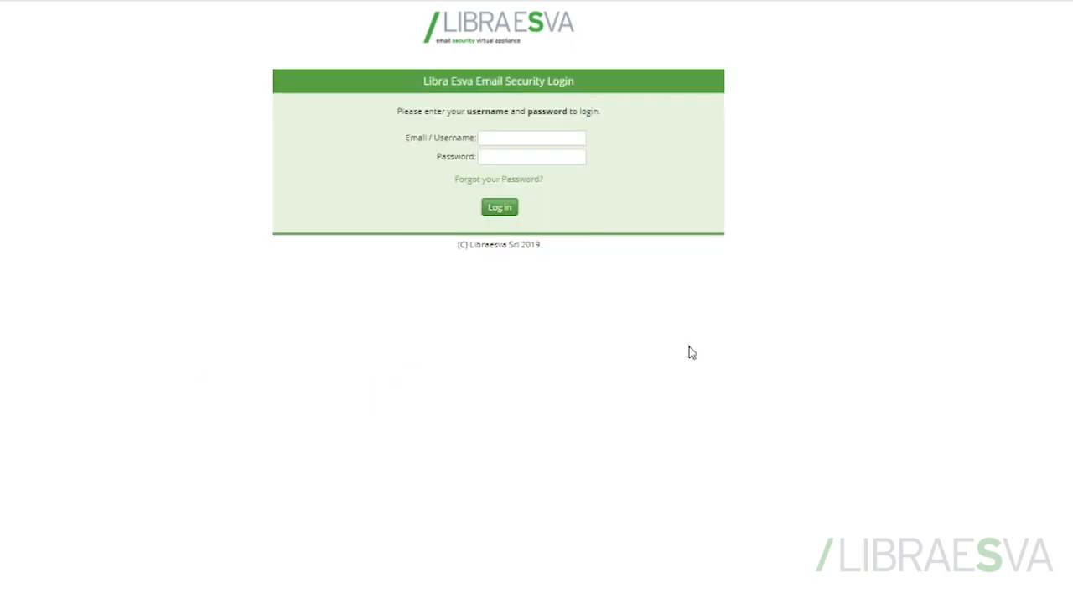
# Step: Log in to Libra Esva Email Security as admin with the account password
pyautogui.click(561, 138)
pyautogui.write('admin')
pyautogui.press('Tab')
pyautogui.write('password')
pyautogui.press('Return')
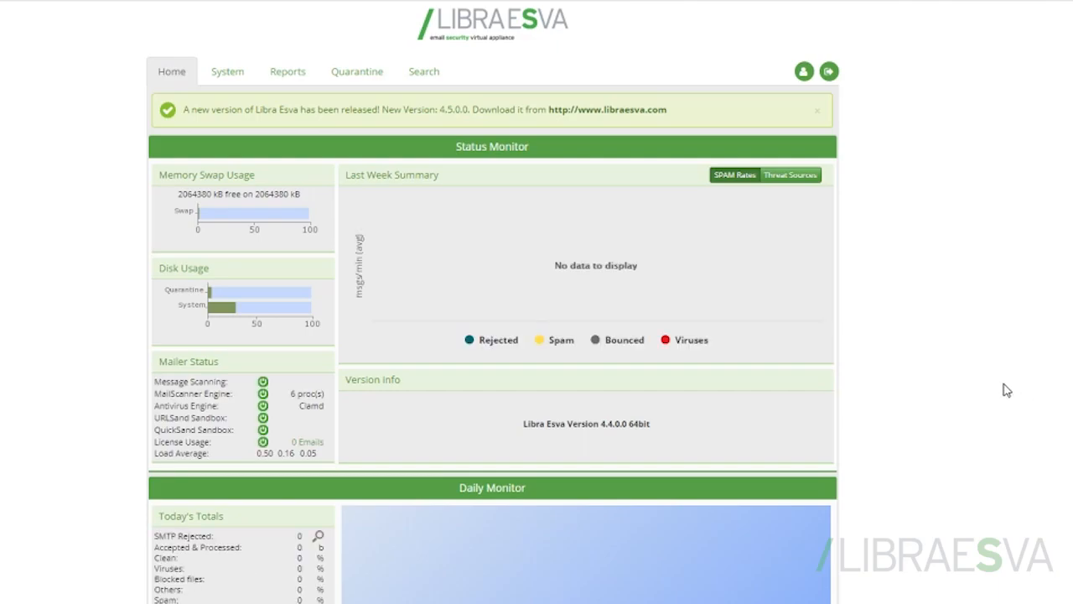
pyautogui.scroll(-1, 1008, 387)
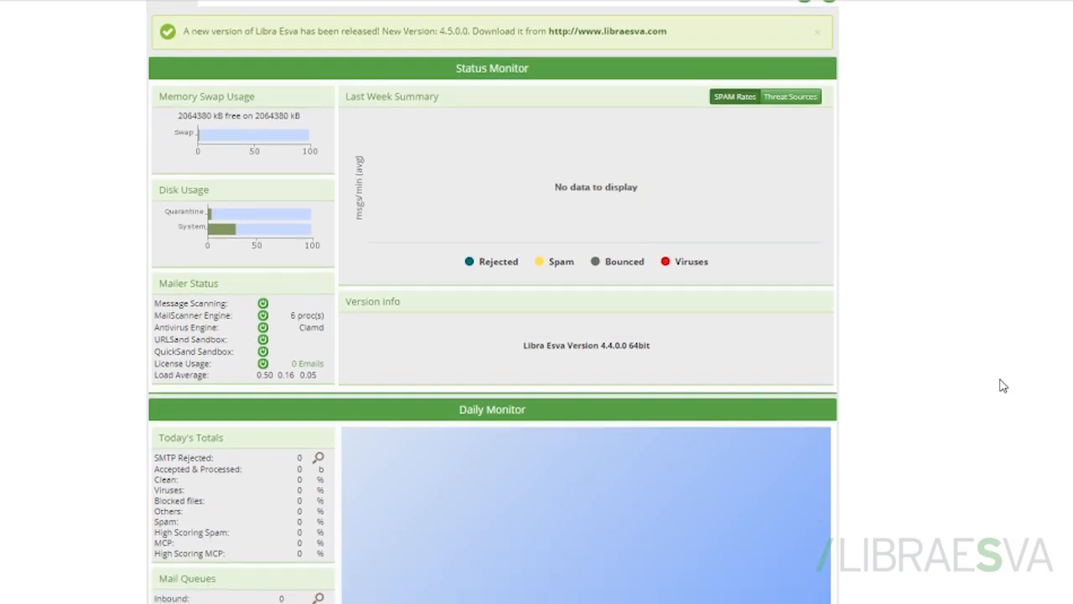
pyautogui.scroll(1, 998, 379)
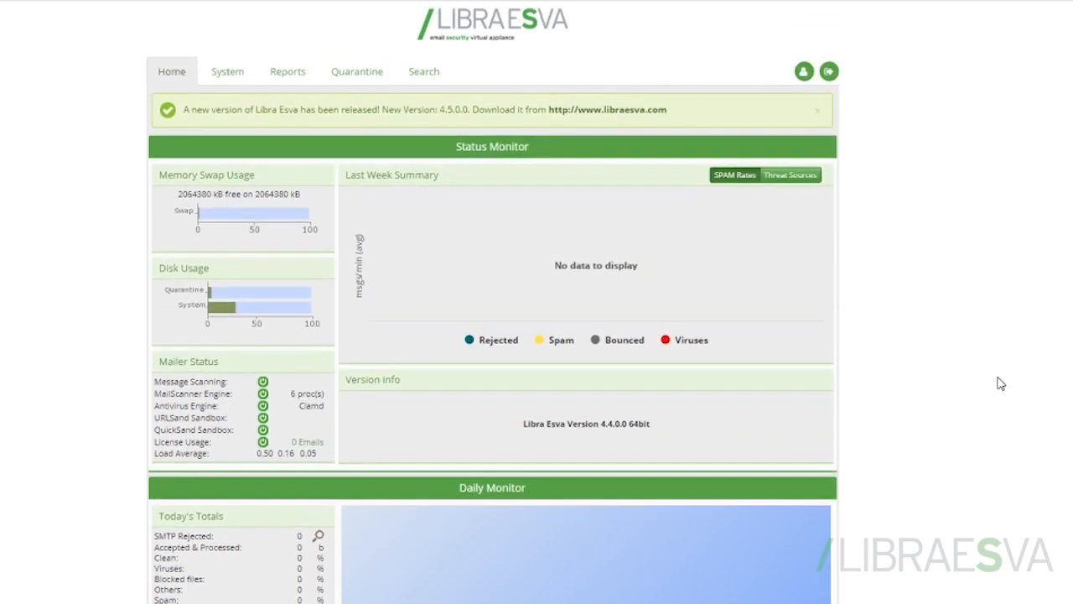
pyautogui.moveTo(440, 111); pyautogui.dragTo(470, 110)
pyautogui.click(896, 141)
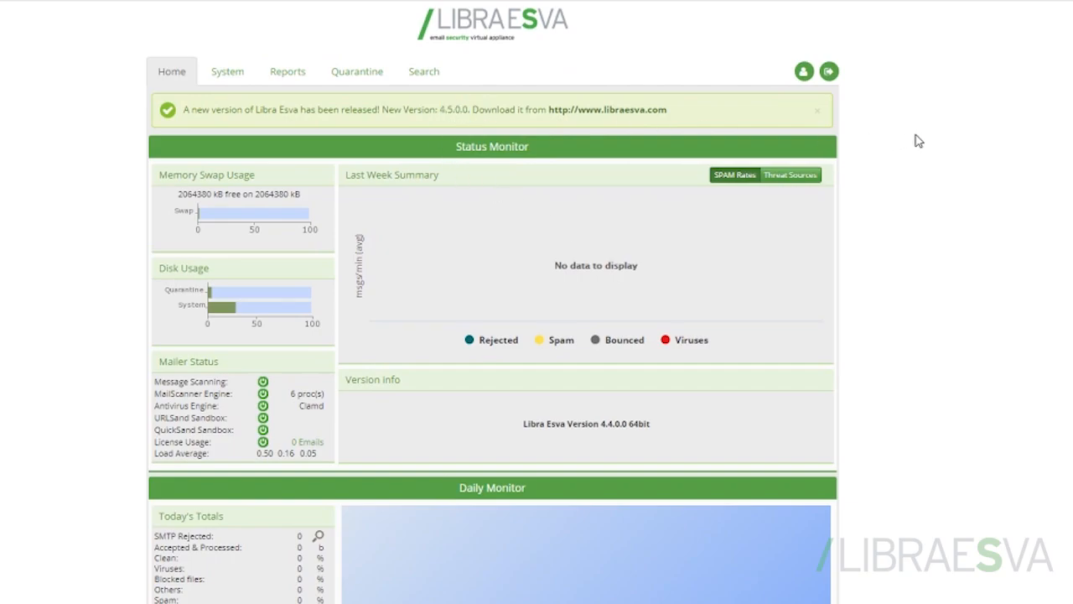